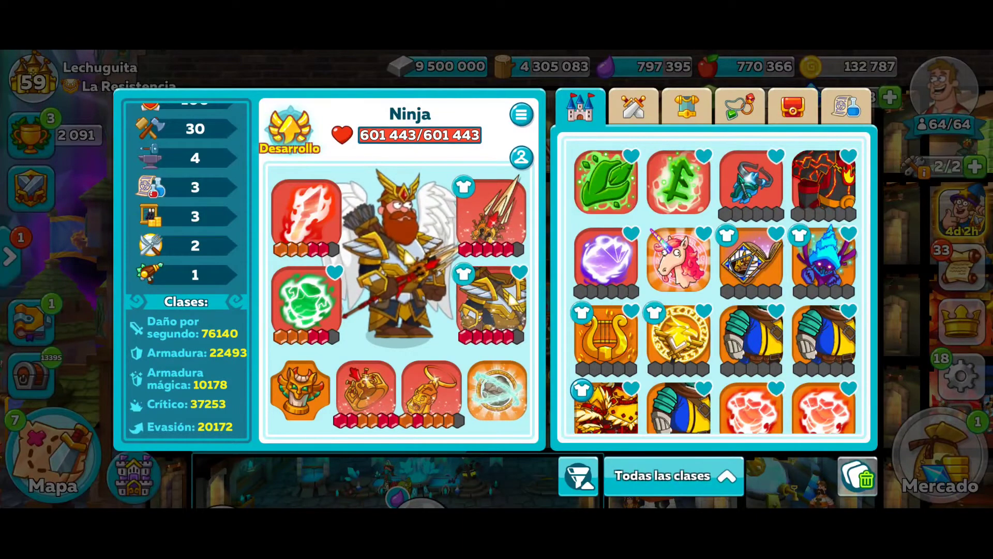
- Examine the attributes of the Legionario armour equipped on the Ninja
{"action": "left_click", "coordinate": [492, 300]}
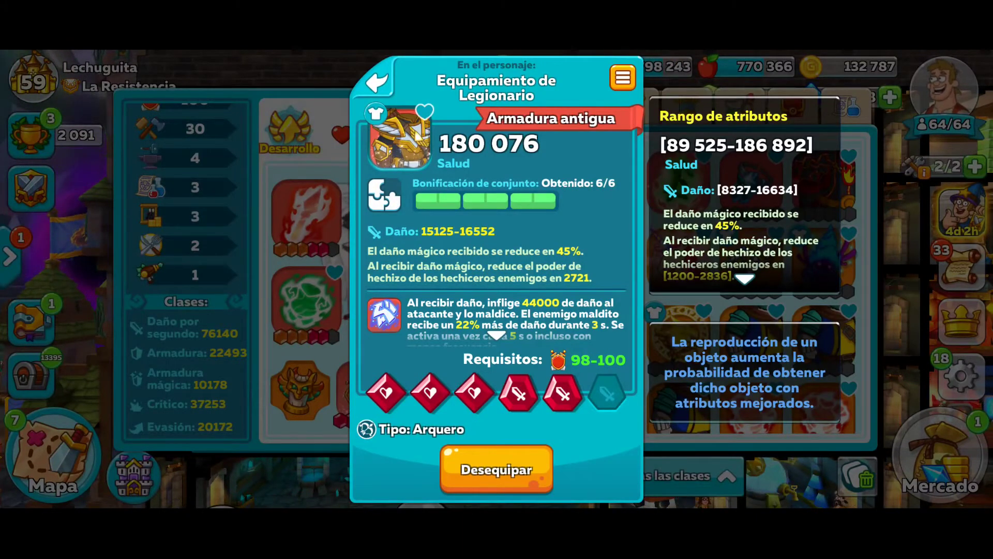
{"action": "key", "text": "Escape"}
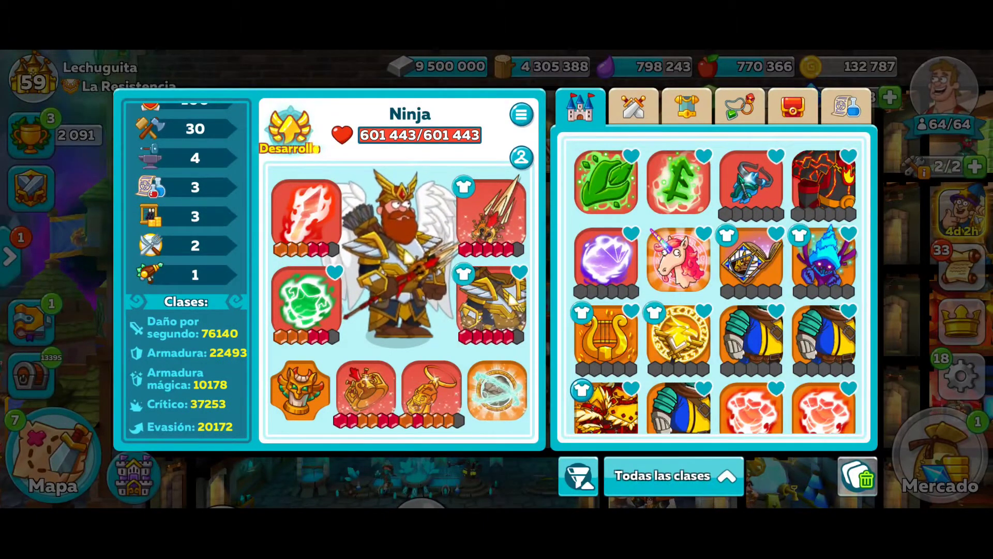
{"action": "scroll", "coordinate": [186, 218], "scroll_direction": "down", "scroll_amount": 1}
{"action": "scroll", "coordinate": [186, 218], "scroll_direction": "up", "scroll_amount": 1}
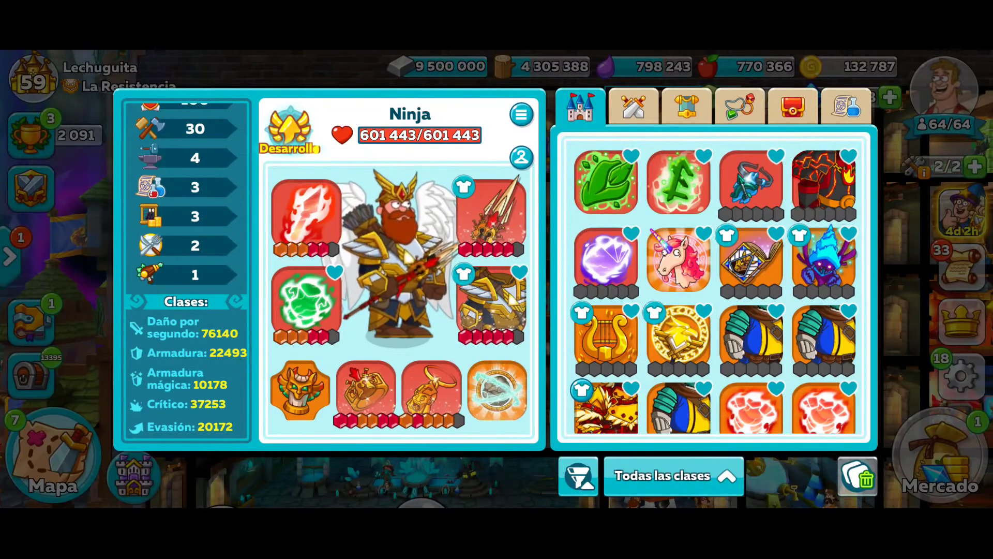
{"action": "scroll", "coordinate": [186, 269], "scroll_direction": "up", "scroll_amount": 3}
{"action": "scroll", "coordinate": [187, 269], "scroll_direction": "down", "scroll_amount": 2}
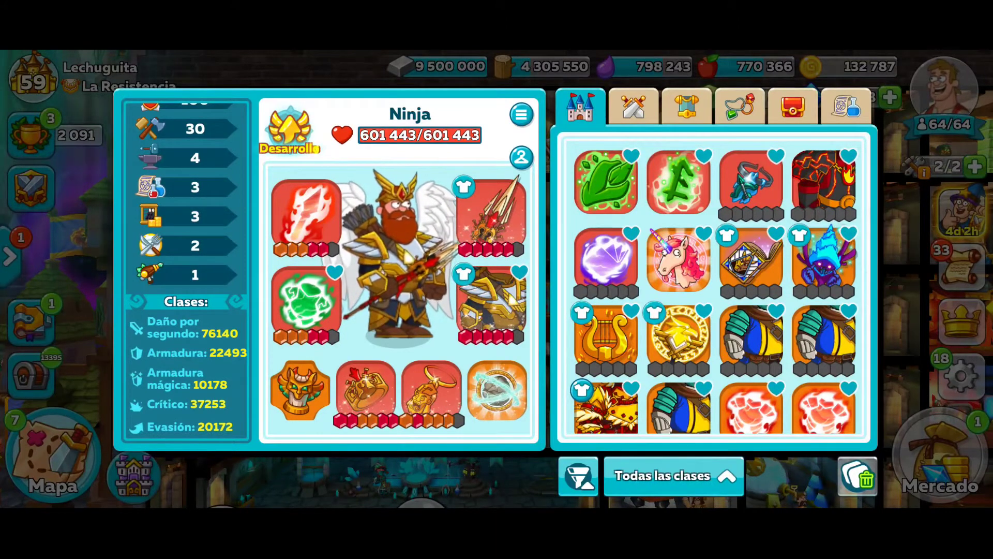
- Inspect the Ninja's equipped Legionario armour soul, including one of its critical gems
{"action": "left_click", "coordinate": [307, 305]}
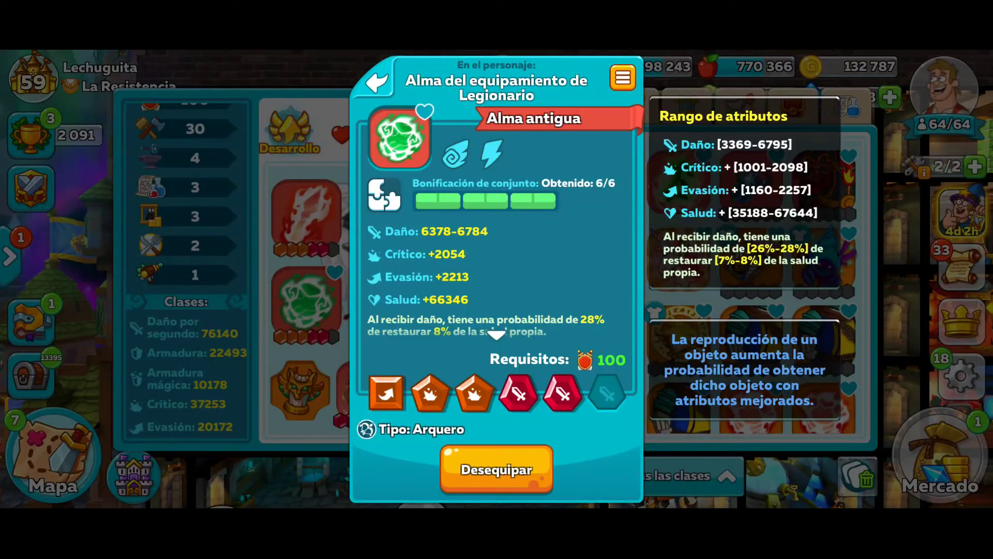
{"action": "left_click", "coordinate": [474, 394]}
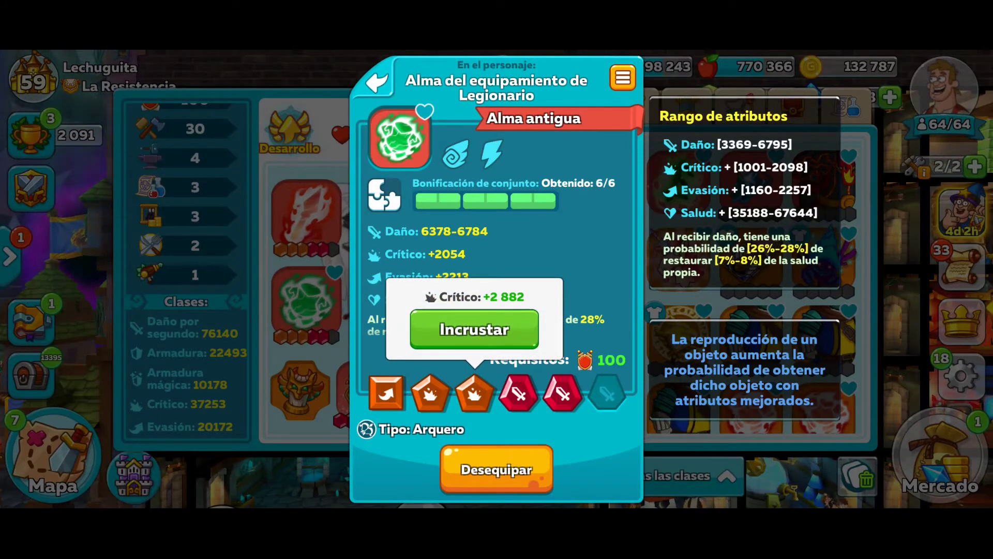
{"action": "key", "text": "Escape"}
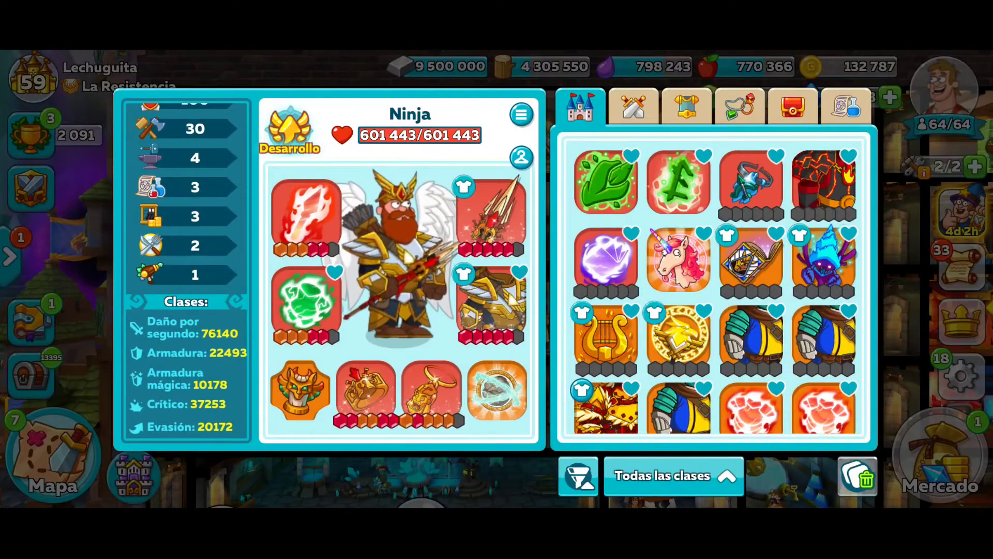
{"action": "left_click", "coordinate": [300, 391]}
{"action": "key", "text": "Escape"}
{"action": "left_click", "coordinate": [290, 132]}
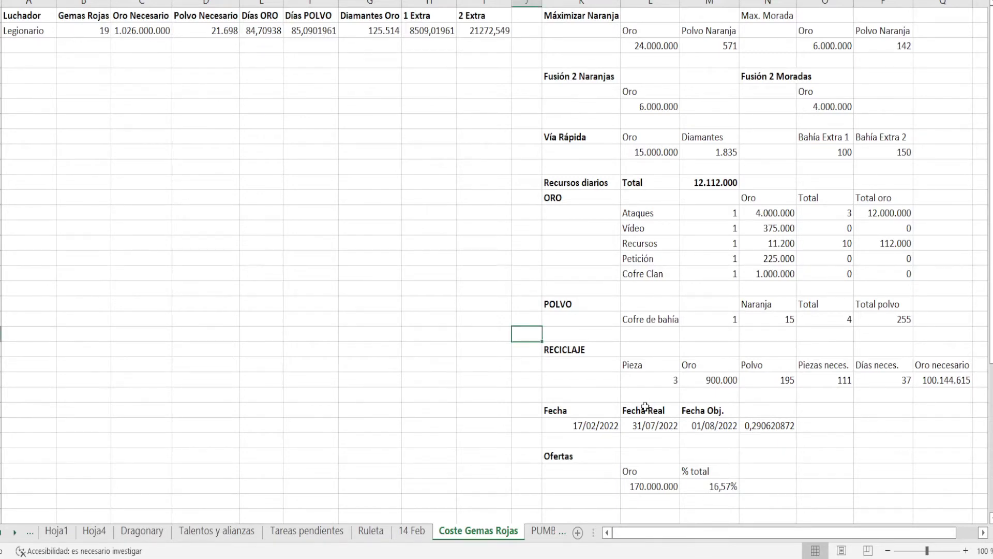
- In Excel's Coste Gemas Rojas sheet, set Legionario's Gemas Rojas to 17
{"action": "left_click_drag", "start_coordinate": [645, 407], "coordinate": [642, 425]}
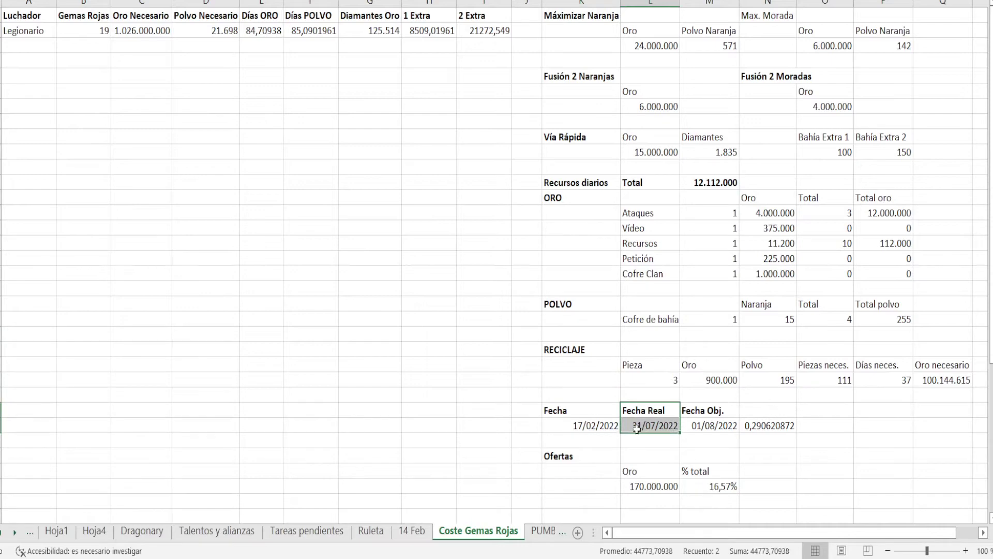
{"action": "left_click_drag", "start_coordinate": [641, 414], "coordinate": [637, 425]}
{"action": "left_click", "coordinate": [77, 31]}
{"action": "type", "text": "1"}
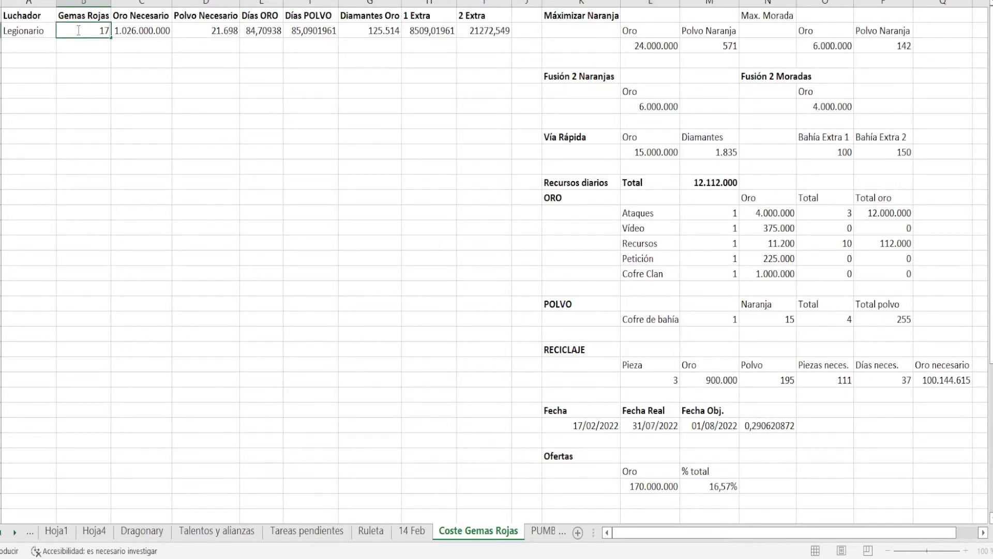
{"action": "key", "text": "Return"}
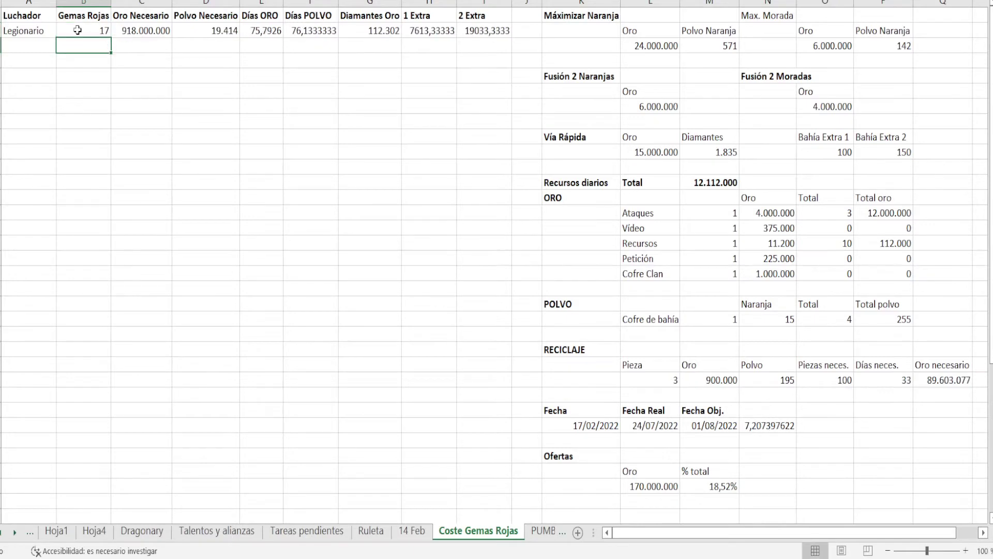
- Set the Oro amount under Ofertas to 200.000.000
{"action": "left_click", "coordinate": [146, 34]}
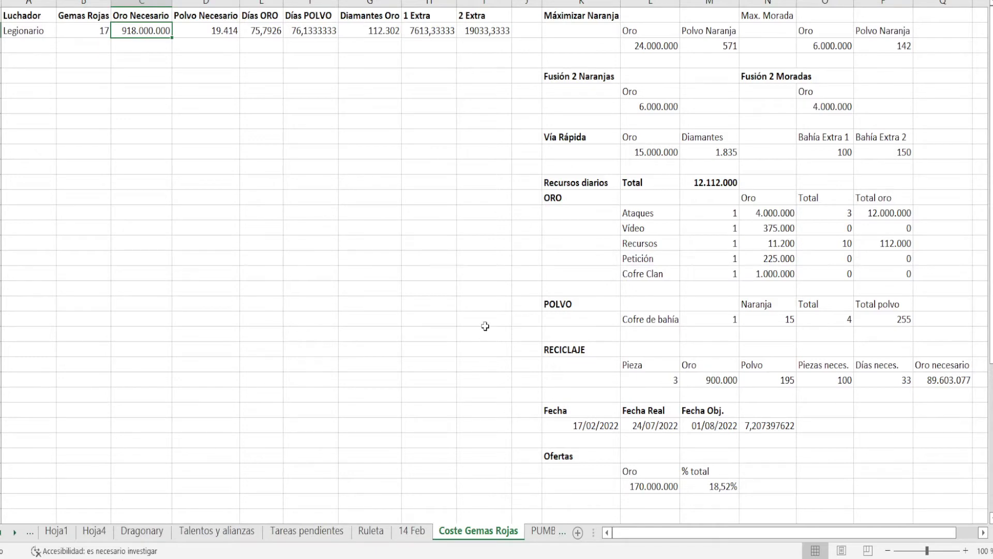
{"action": "left_click_drag", "start_coordinate": [703, 480], "coordinate": [659, 486]}
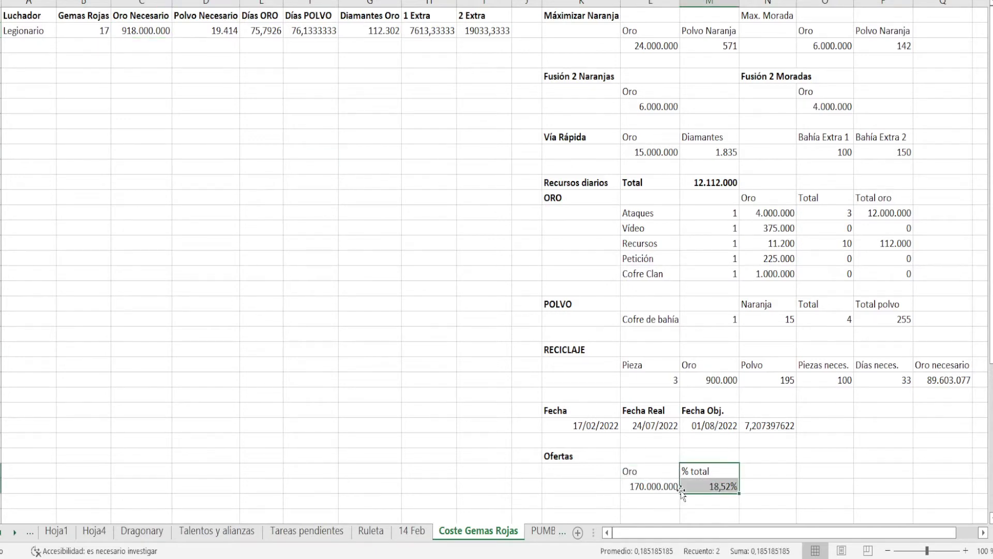
{"action": "double_click", "coordinate": [659, 486]}
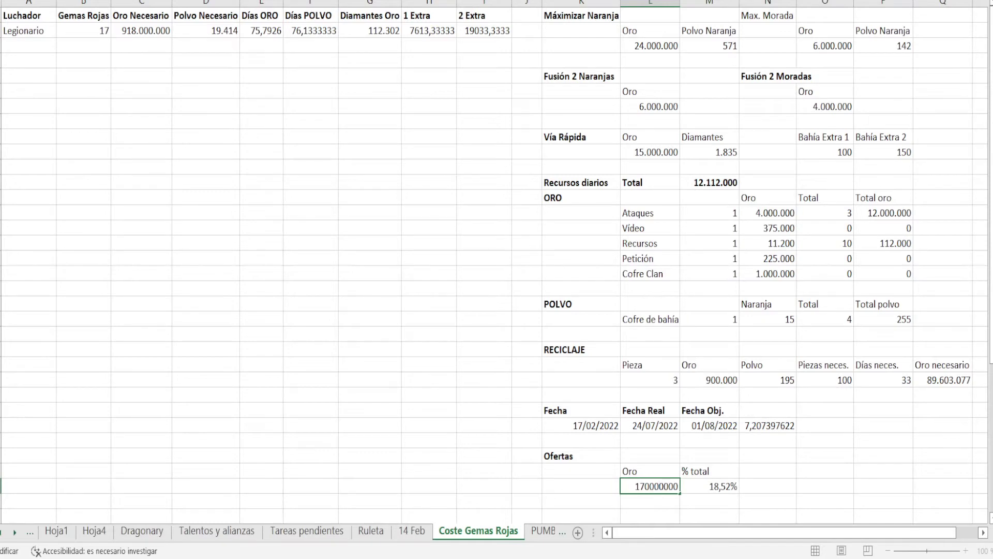
{"action": "key", "text": "BackSpace"}
{"action": "key", "text": "BackSpace"}
{"action": "key", "text": "BackSpace"}
{"action": "type", "text": "2"}
{"action": "key", "text": "Return"}
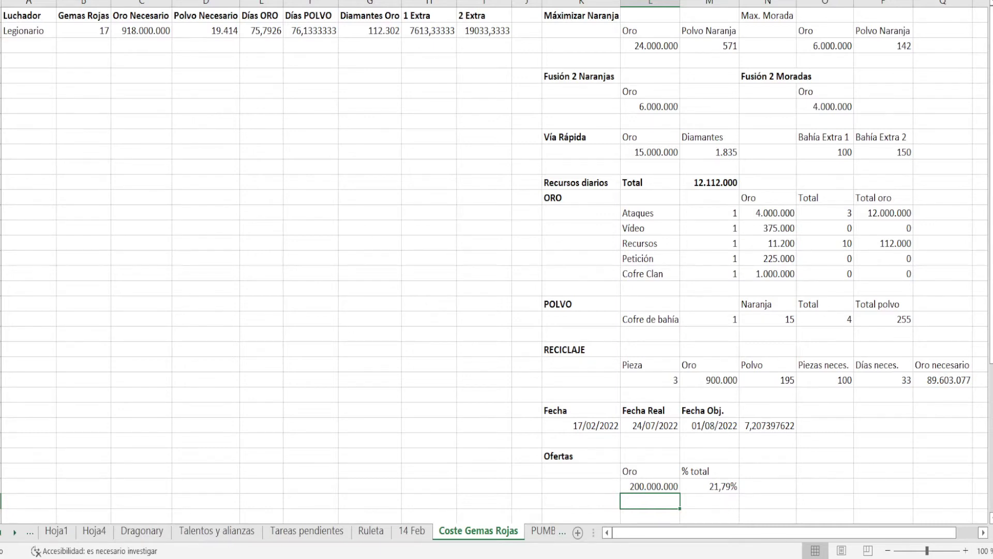
{"action": "left_click_drag", "start_coordinate": [653, 472], "coordinate": [706, 487]}
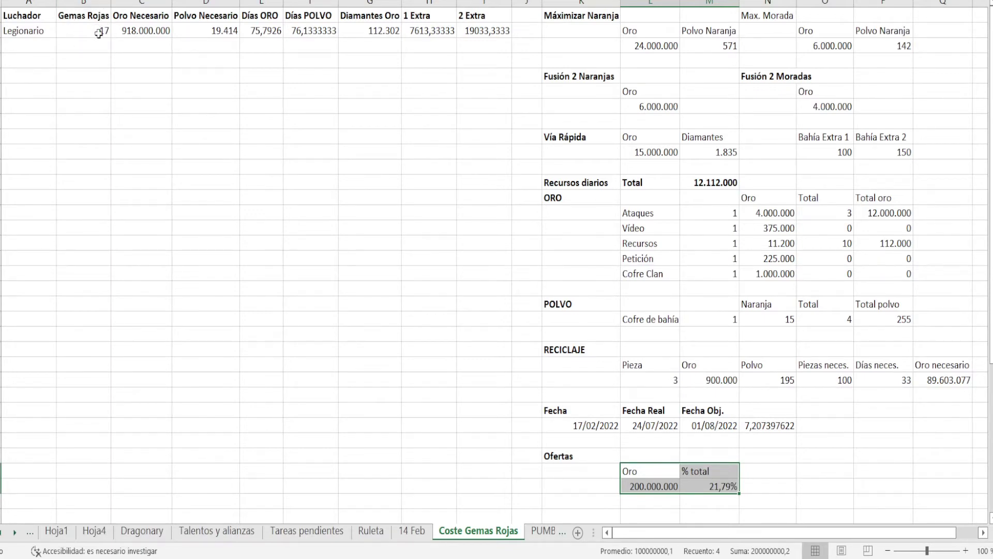
{"action": "left_click", "coordinate": [149, 30]}
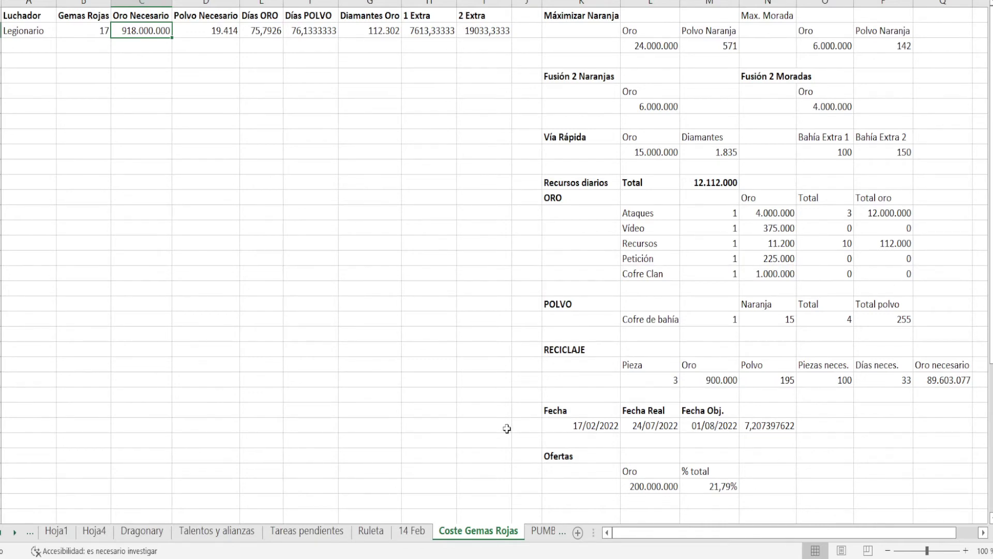
- On the Control Antiguas sheet, set Legionario's Arma value to 4173 and its Alma Arma value to 2021
{"action": "key", "text": "ctrl+Page_Down"}
{"action": "key", "text": "ctrl+Page_Down"}
{"action": "key", "text": "ctrl+Page_Down"}
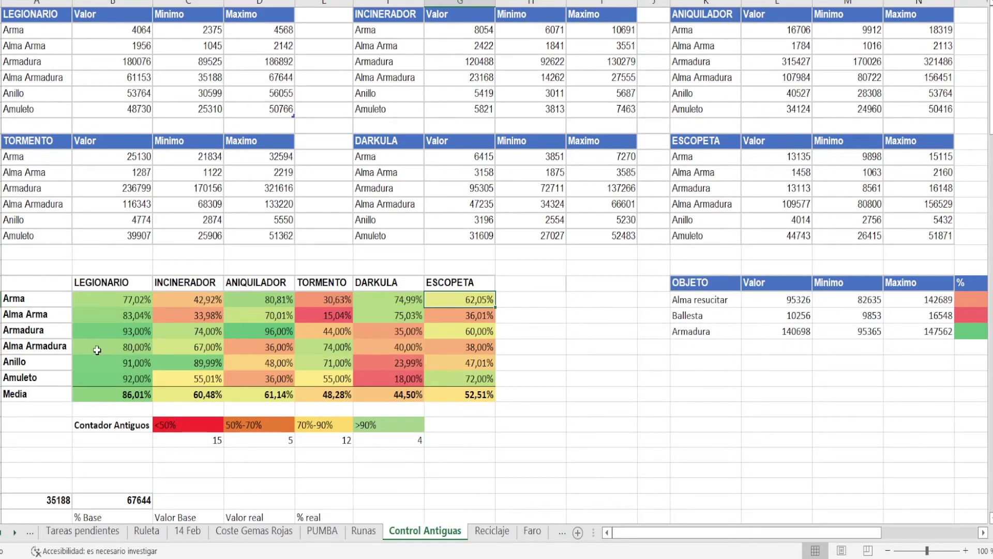
{"action": "left_click_drag", "start_coordinate": [52, 348], "coordinate": [114, 354]}
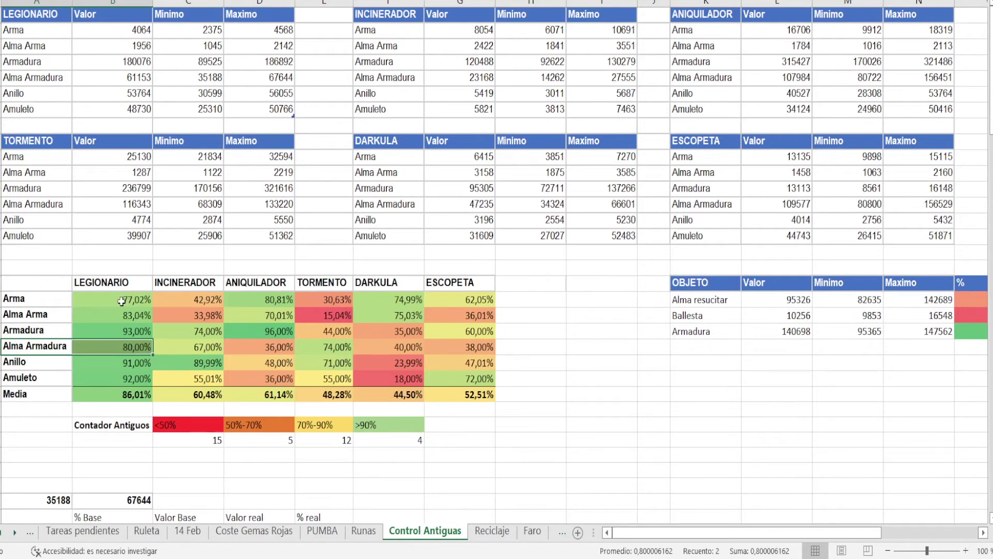
{"action": "left_click", "coordinate": [136, 31]}
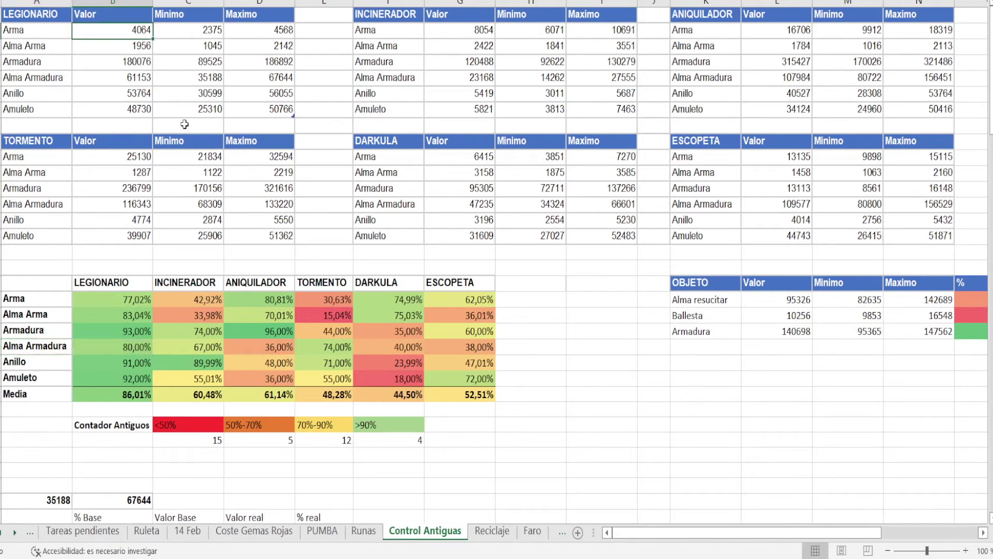
{"action": "type", "text": "4173"}
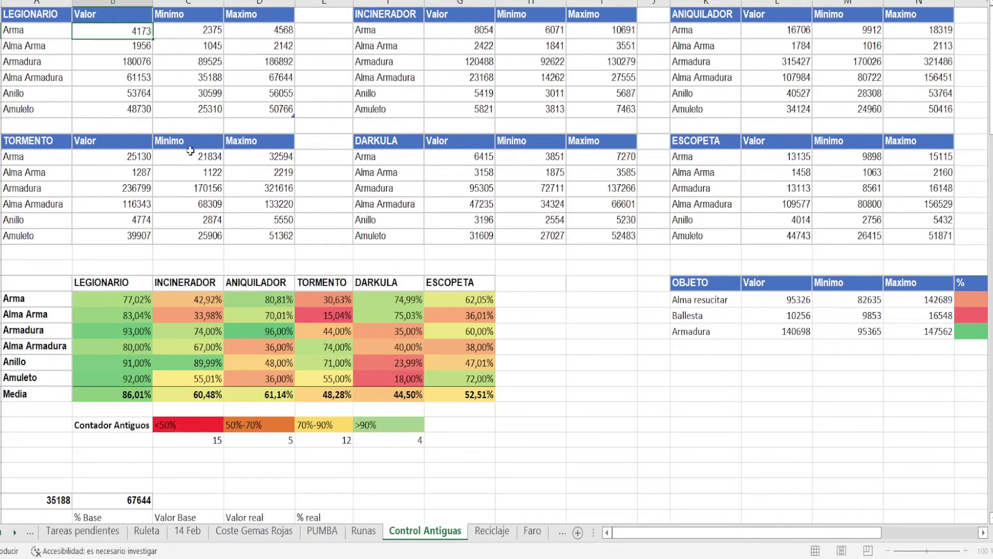
{"action": "key", "text": "Return"}
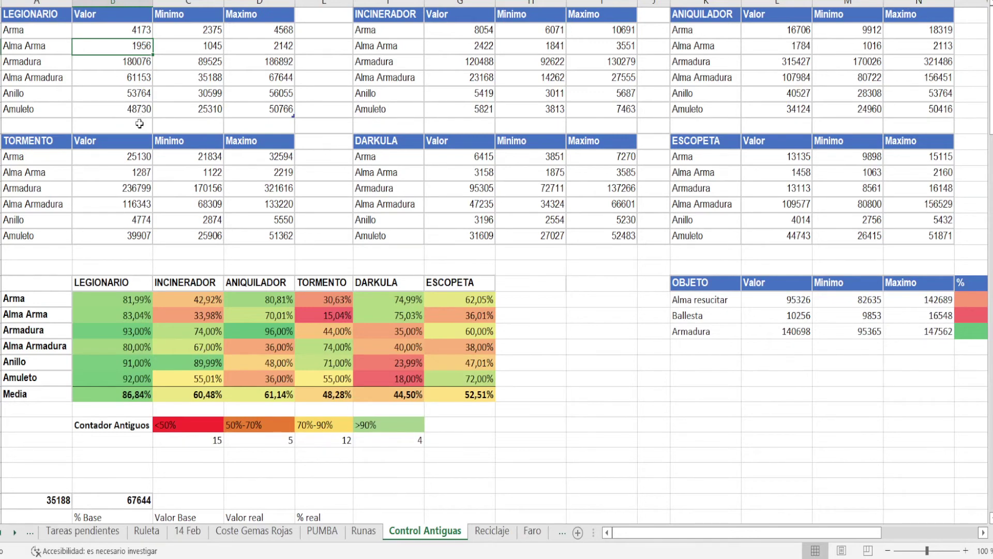
{"action": "type", "text": "2021"}
{"action": "left_click", "coordinate": [132, 57]}
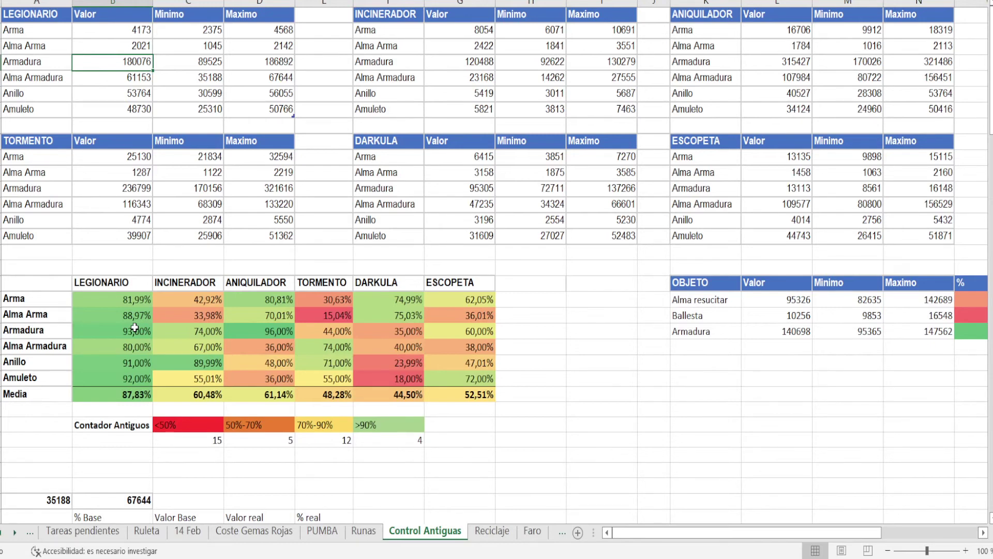
{"action": "left_click_drag", "start_coordinate": [135, 299], "coordinate": [138, 313]}
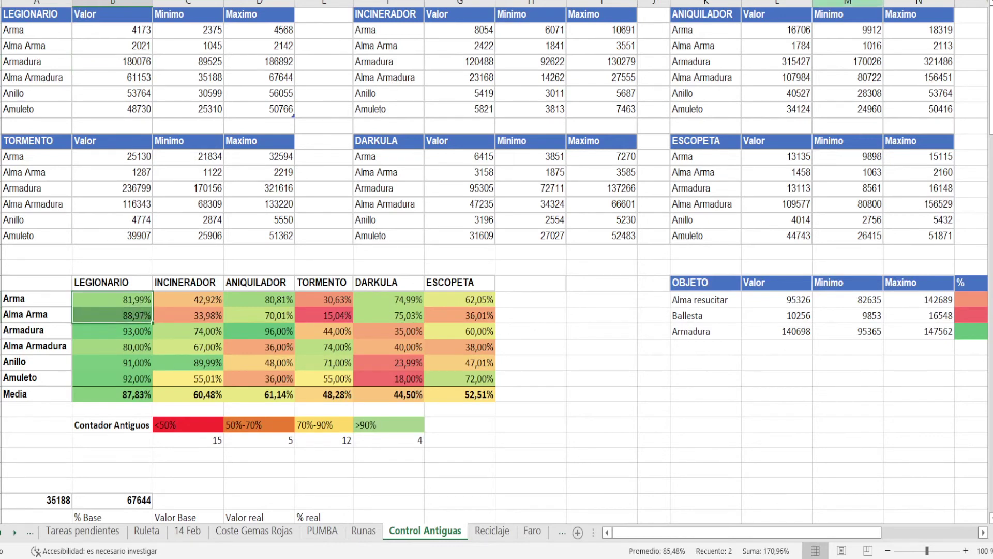
{"action": "mouse_move", "coordinate": [101, 300]}
{"action": "left_mouse_down"}
{"action": "mouse_move", "coordinate": [57, 300]}
{"action": "mouse_move", "coordinate": [90, 300]}
{"action": "left_mouse_up"}
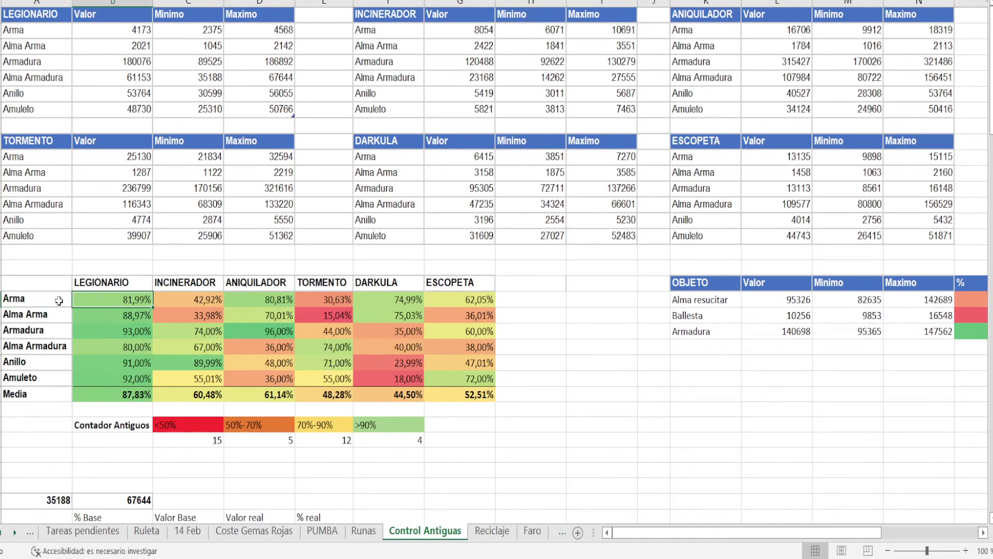
{"action": "left_click_drag", "start_coordinate": [58, 300], "coordinate": [104, 300]}
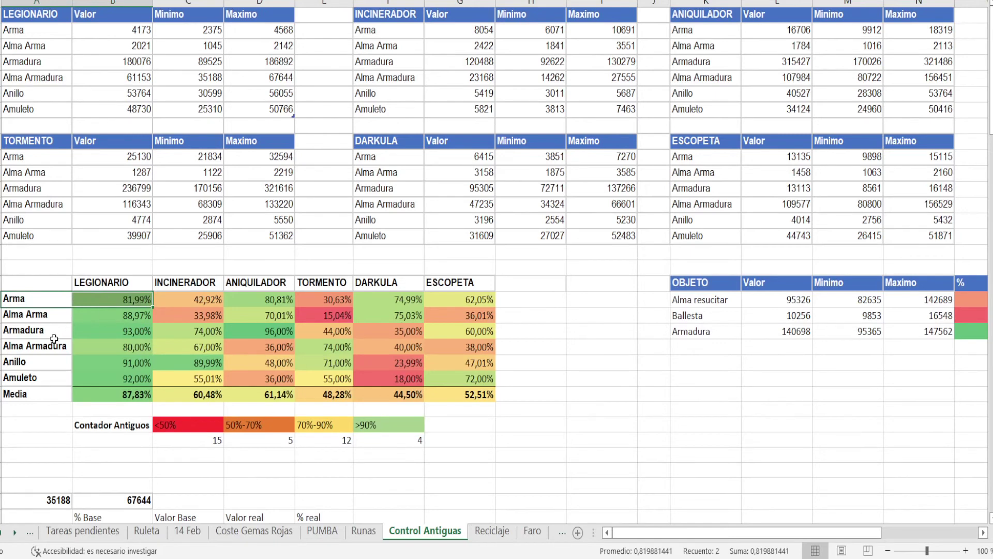
- Set Legionario's Alma Armadura value to 66346
{"action": "left_click", "coordinate": [135, 65]}
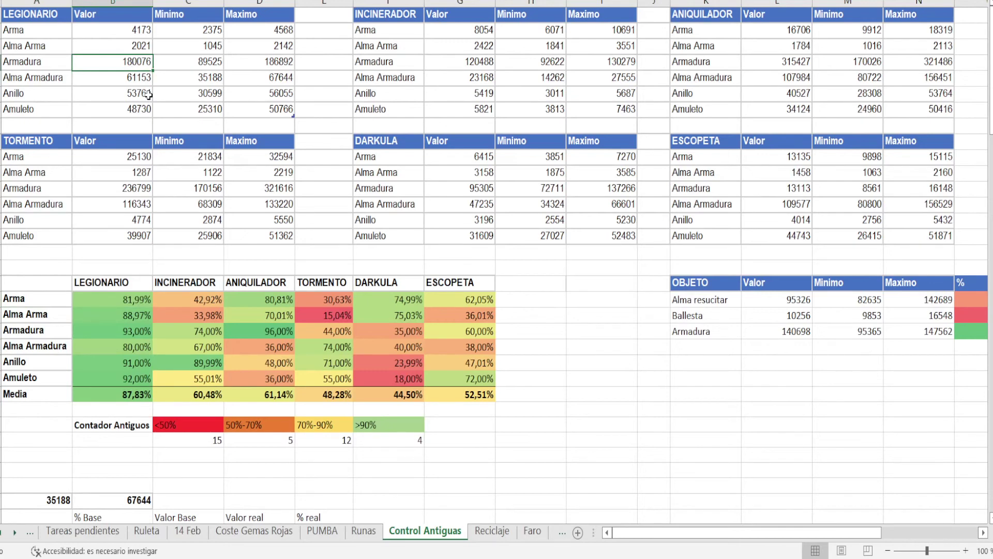
{"action": "left_click", "coordinate": [115, 331]}
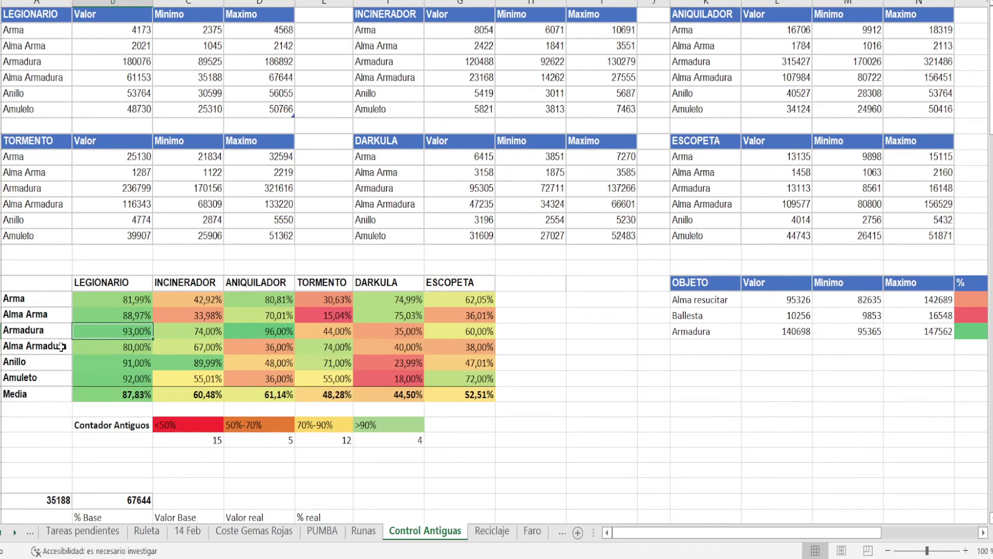
{"action": "left_click", "coordinate": [123, 76]}
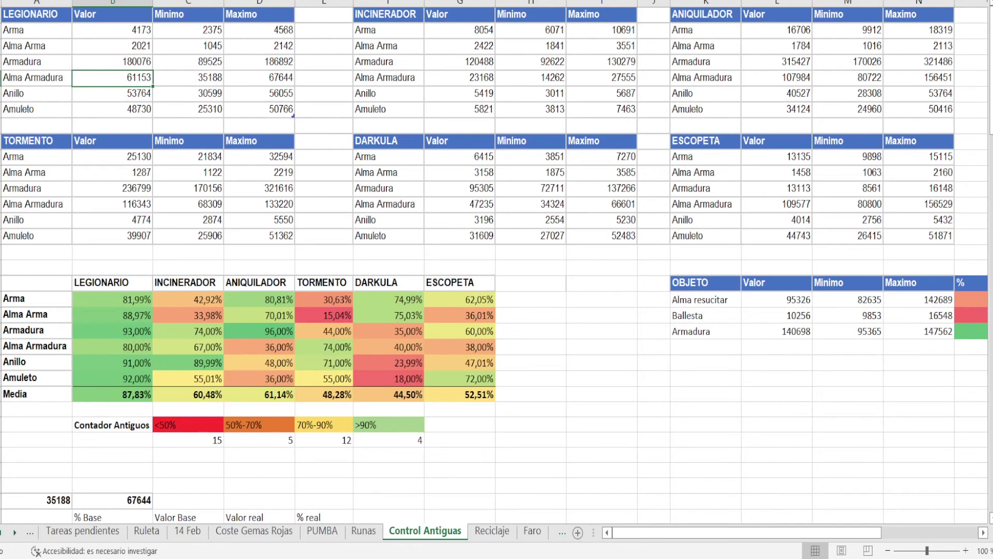
{"action": "key", "text": "F2"}
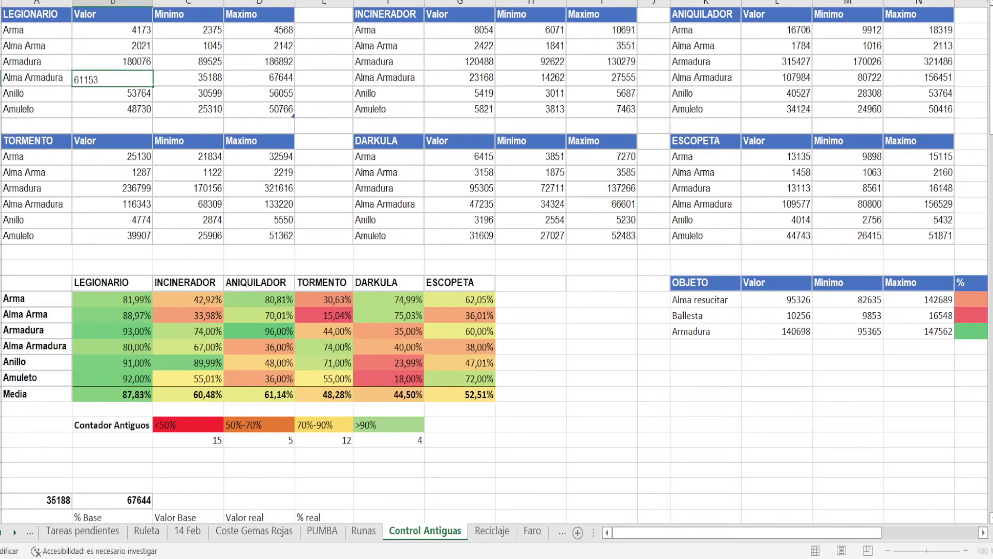
{"action": "key", "text": "BackSpace"}
{"action": "key", "text": "BackSpace"}
{"action": "key", "text": "BackSpace"}
{"action": "key", "text": "BackSpace"}
{"action": "type", "text": "6346"}
{"action": "key", "text": "Return"}
{"action": "left_click", "coordinate": [133, 352]}
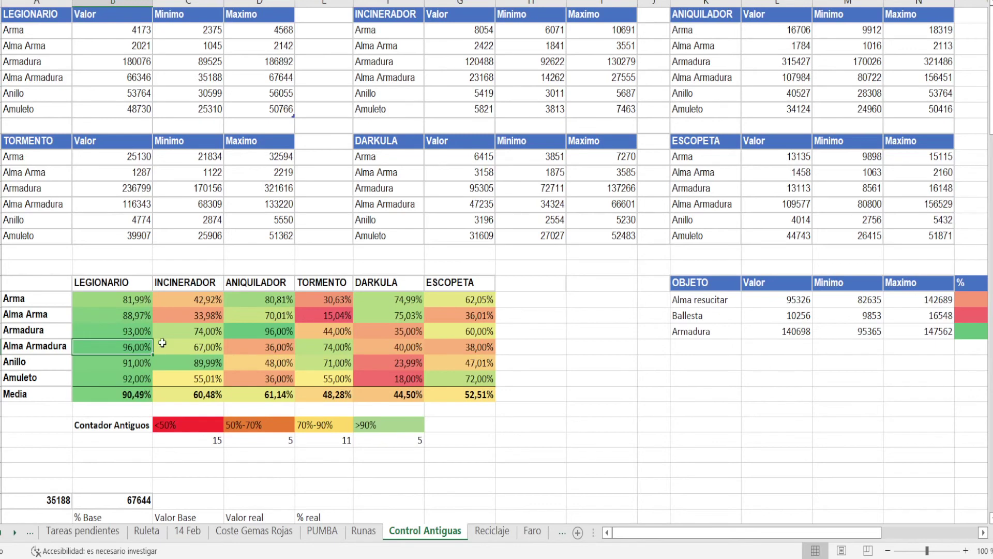
- Copy Legionario's Anillo maximum of 56055 into its Valor cell
{"action": "left_click", "coordinate": [127, 93]}
{"action": "left_click", "coordinate": [280, 93]}
{"action": "key", "text": "ctrl+c"}
{"action": "left_click", "coordinate": [148, 95]}
{"action": "key", "text": "ctrl+v"}
{"action": "left_click", "coordinate": [120, 140]}
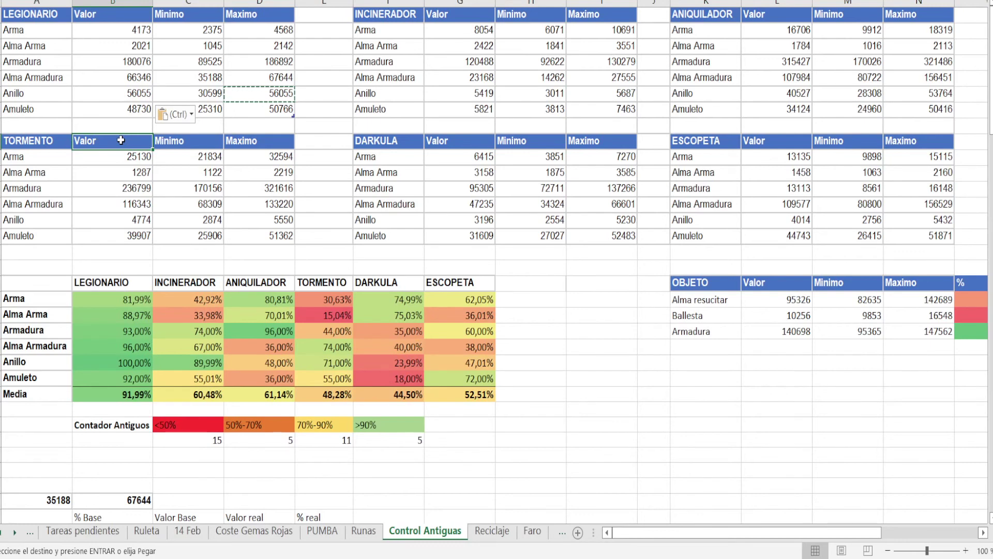
- Set Legionario's Amuleto value to 49493
{"action": "left_click", "coordinate": [132, 113]}
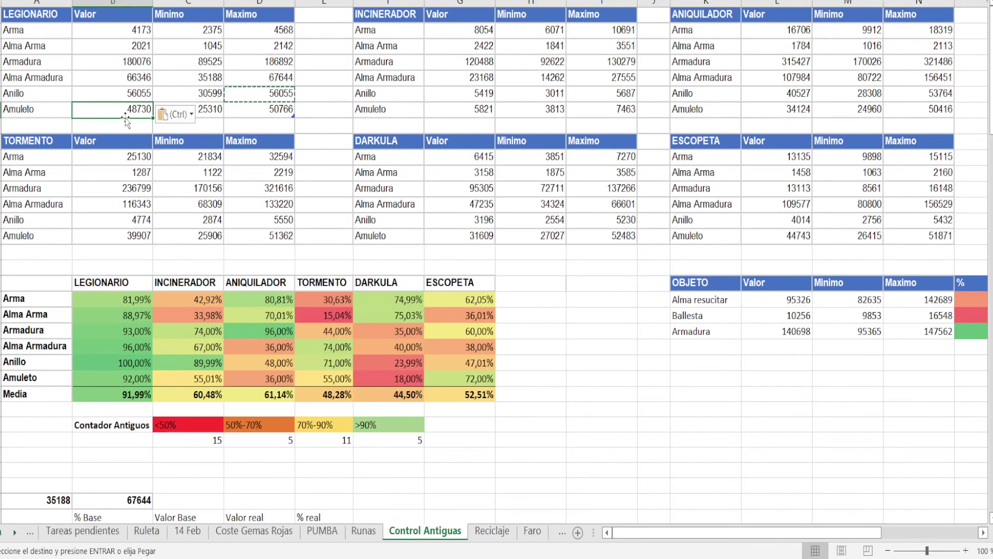
{"action": "key", "text": "Escape"}
{"action": "type", "text": "494"}
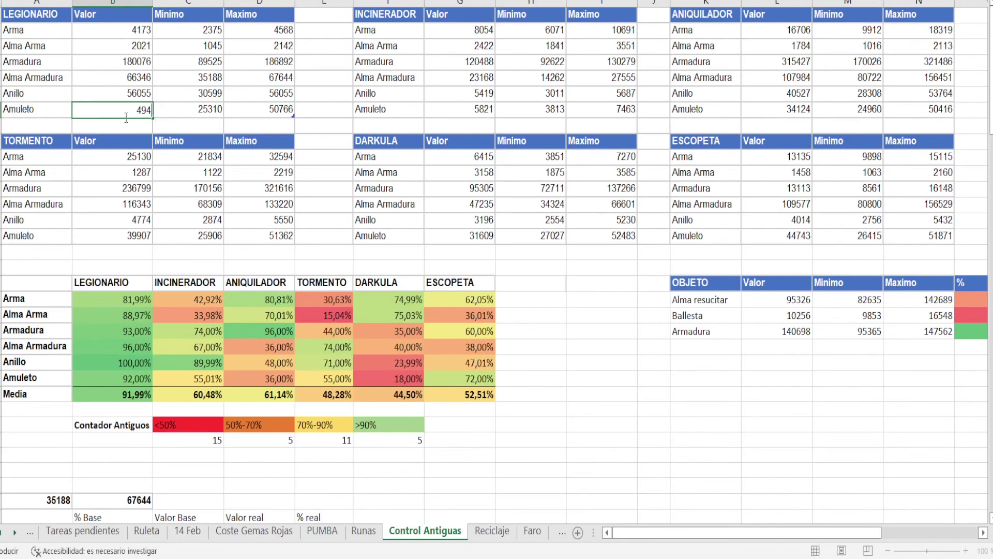
{"action": "type", "text": "93"}
{"action": "key", "text": "Return"}
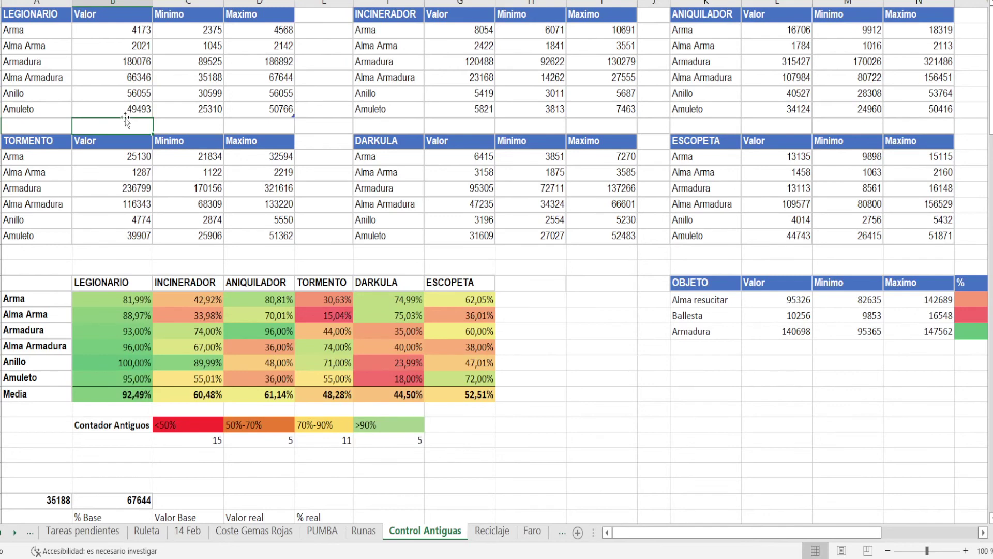
- Examine Legionario's percentages for weapon, armour, souls, ring and amulet, plus their Media, in the summary table
{"action": "left_click_drag", "start_coordinate": [136, 330], "coordinate": [134, 379]}
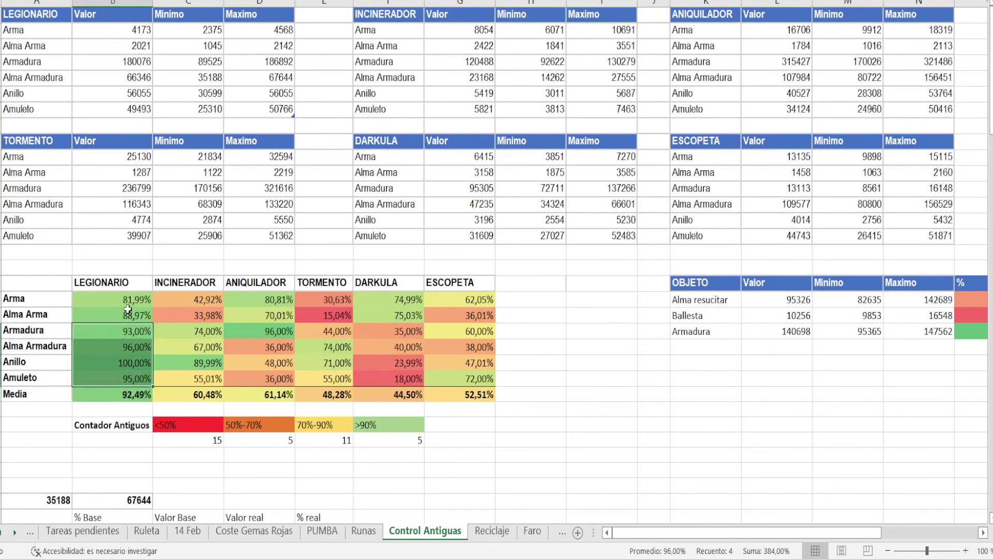
{"action": "left_click_drag", "start_coordinate": [132, 299], "coordinate": [117, 314]}
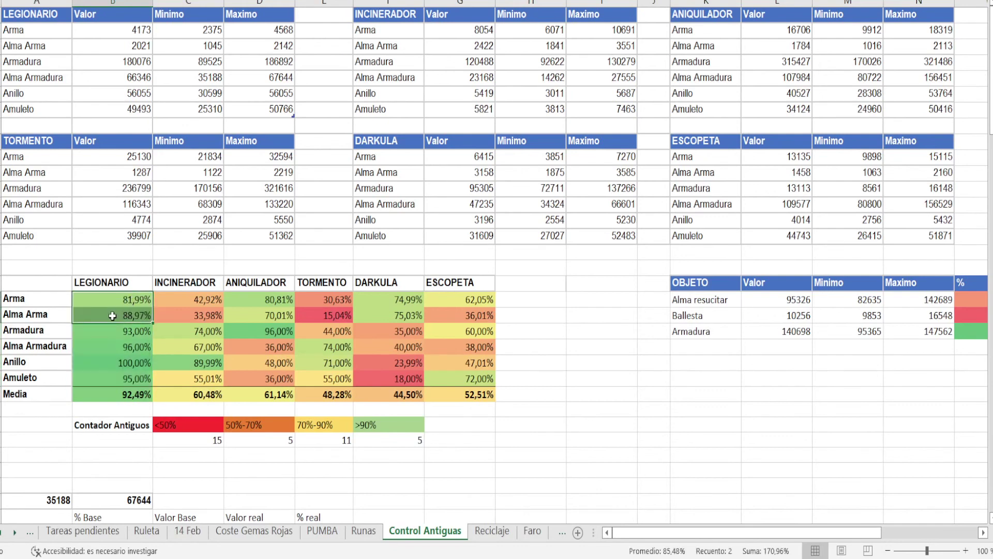
{"action": "left_click_drag", "start_coordinate": [117, 335], "coordinate": [122, 345]}
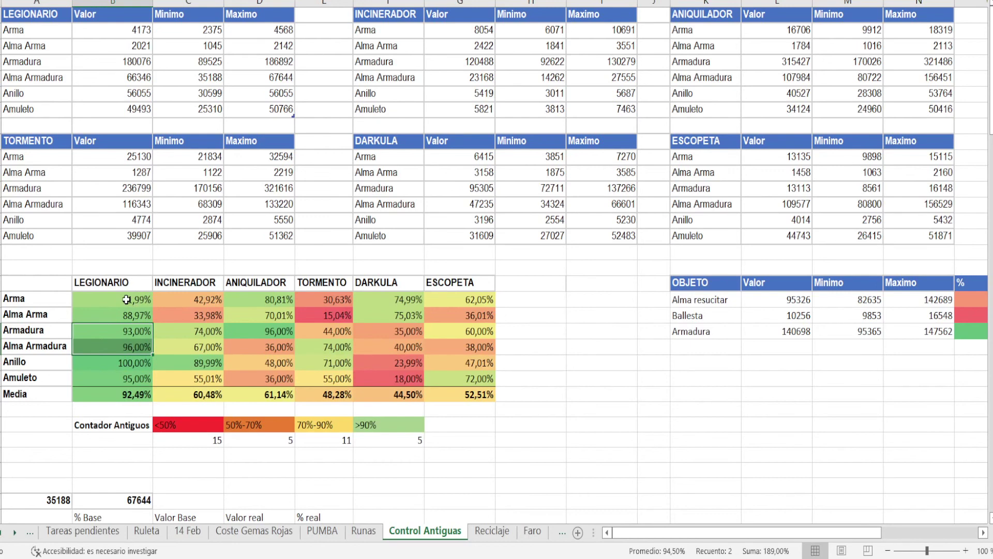
{"action": "left_click_drag", "start_coordinate": [126, 300], "coordinate": [58, 300]}
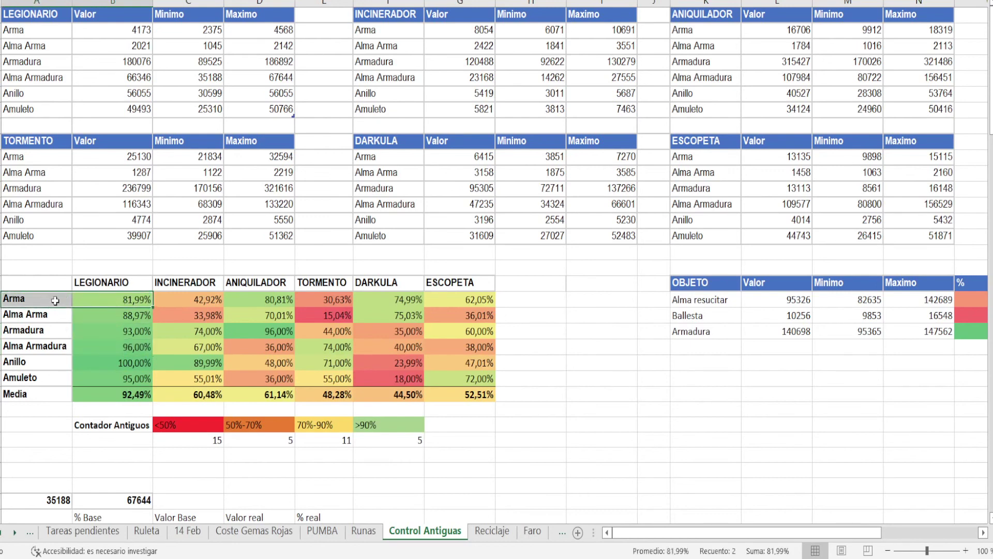
{"action": "left_click_drag", "start_coordinate": [42, 317], "coordinate": [108, 319]}
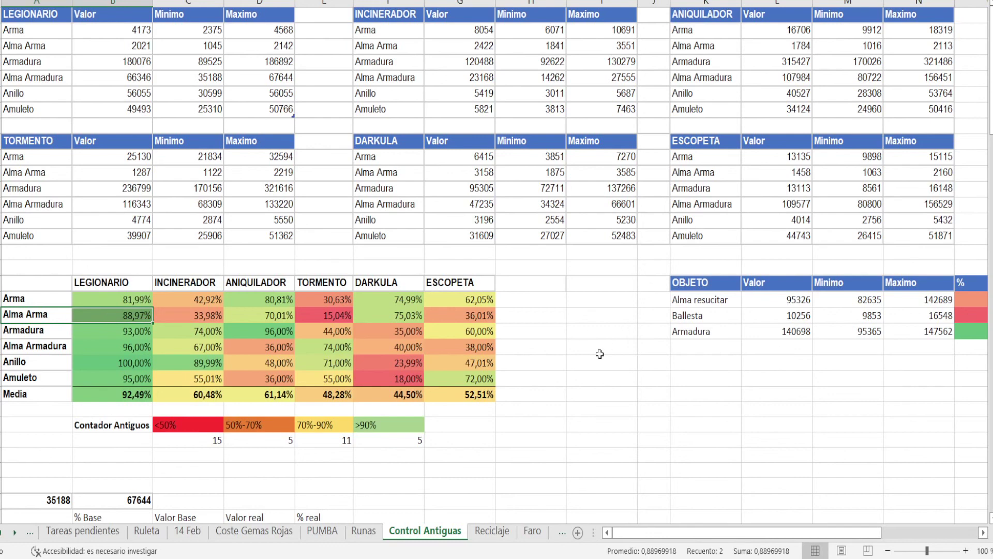
{"action": "left_click_drag", "start_coordinate": [132, 300], "coordinate": [132, 380]}
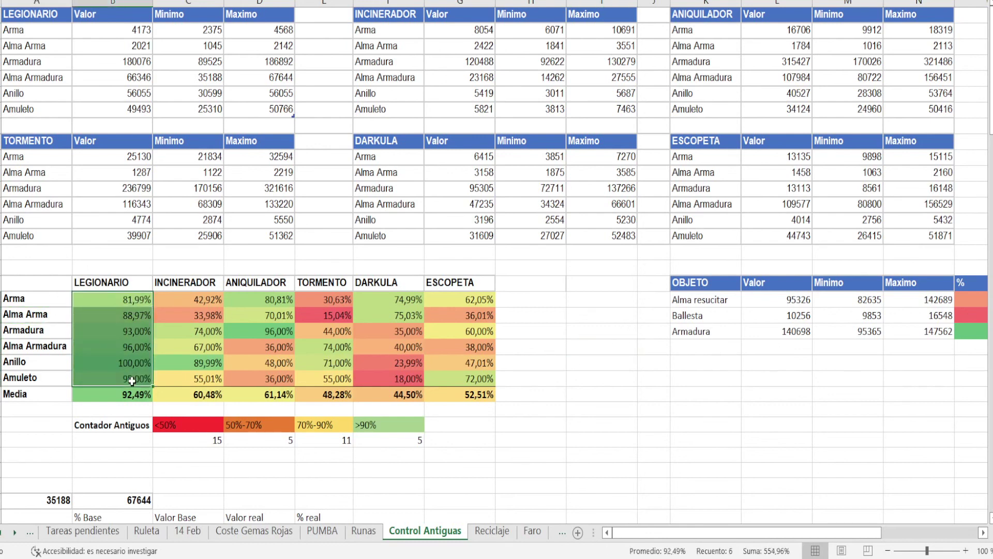
{"action": "left_click", "coordinate": [123, 397]}
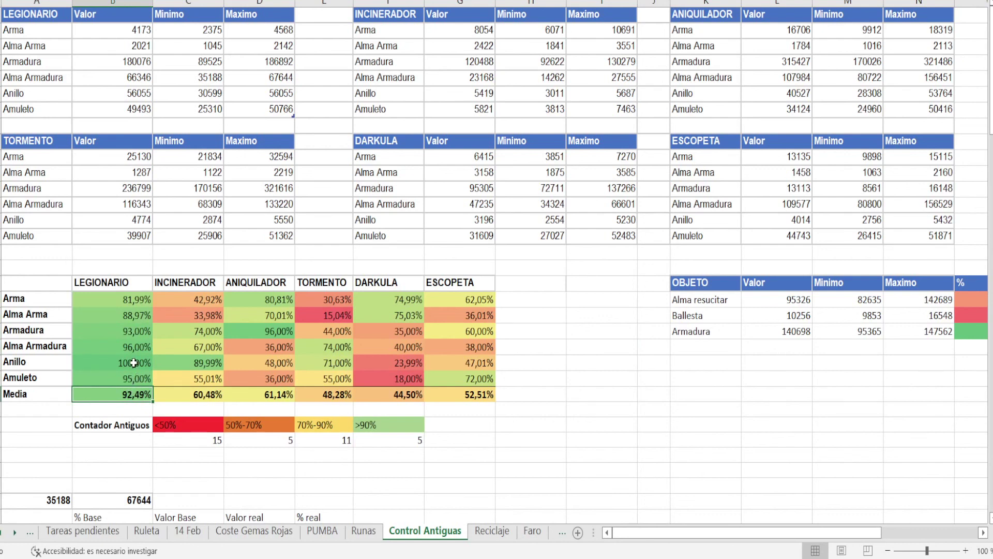
{"action": "left_click", "coordinate": [107, 346]}
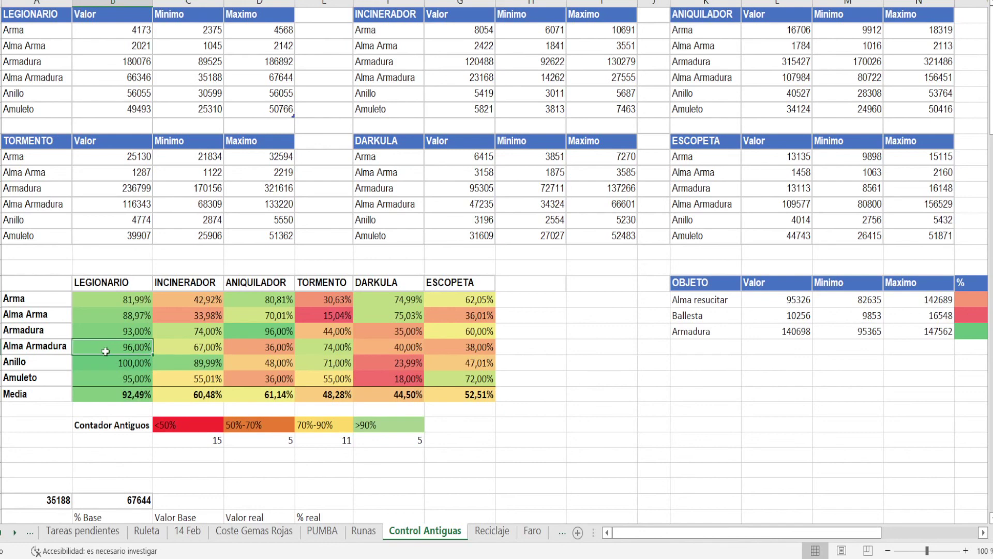
{"action": "left_click", "coordinate": [112, 379]}
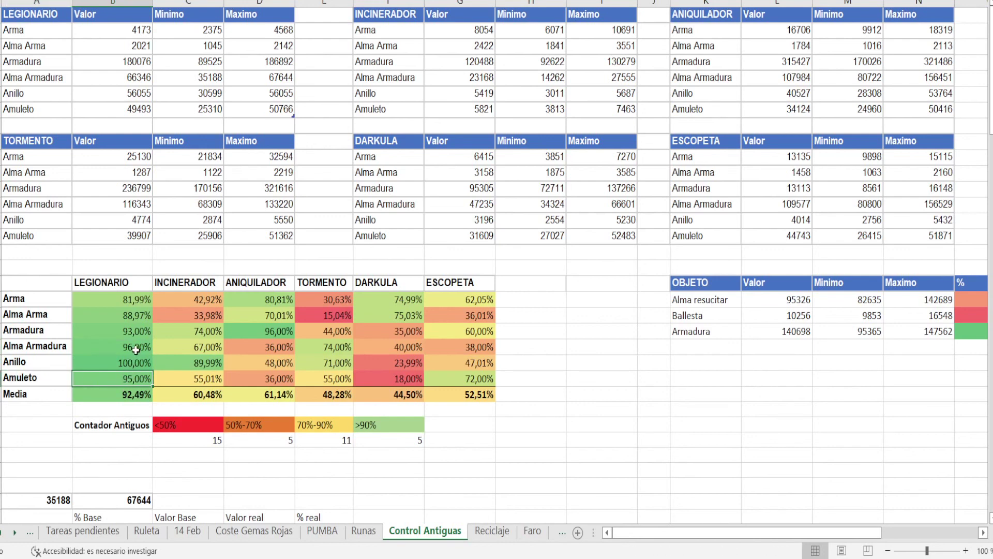
{"action": "left_click_drag", "start_coordinate": [135, 350], "coordinate": [129, 374]}
{"action": "left_click", "coordinate": [129, 374]}
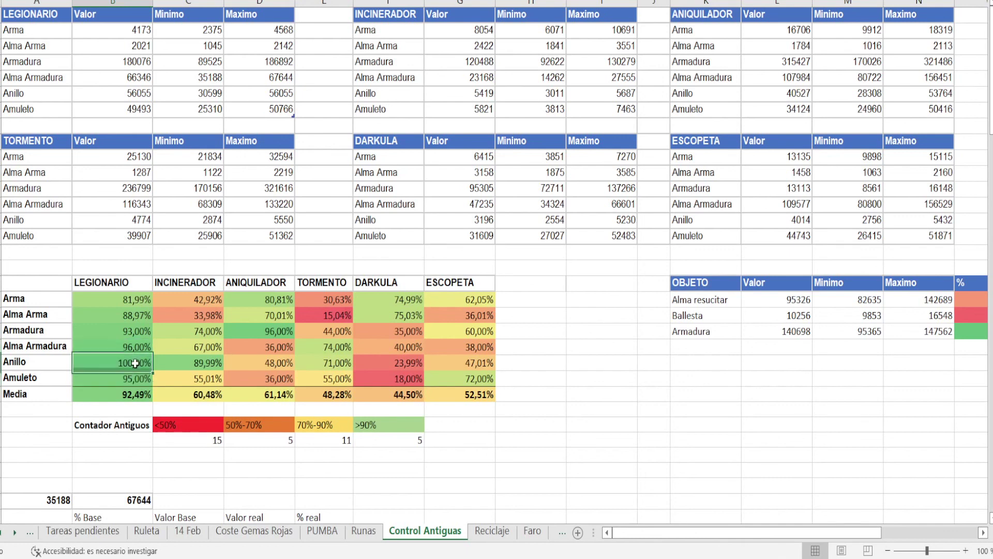
{"action": "left_click", "coordinate": [88, 362]}
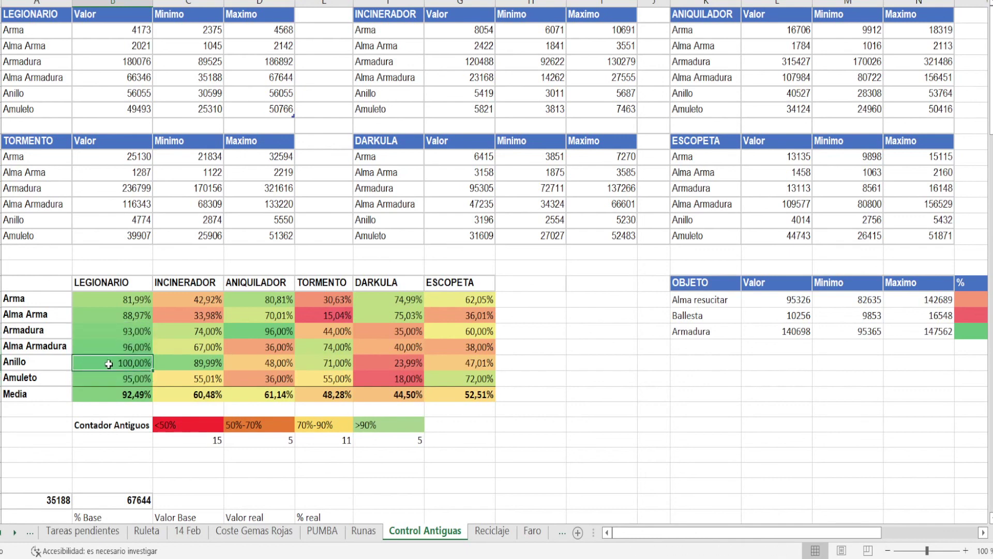